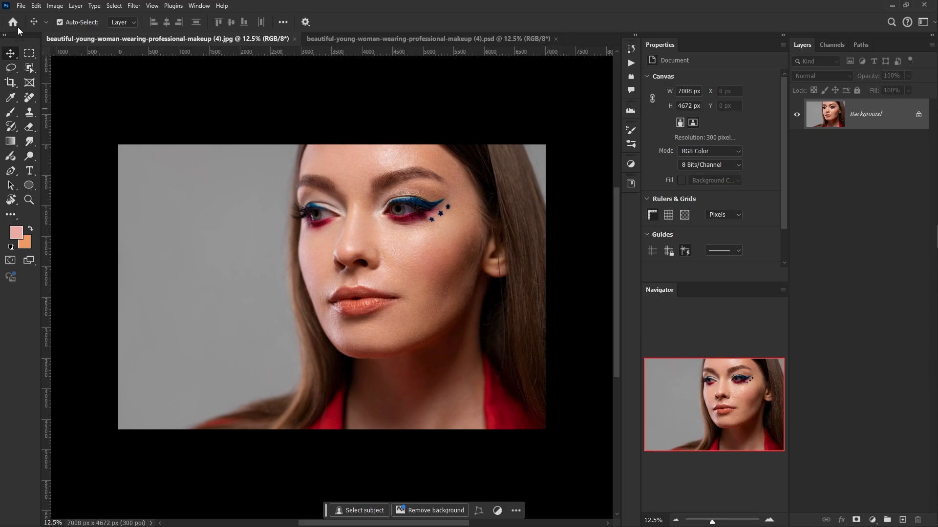
click(20, 5)
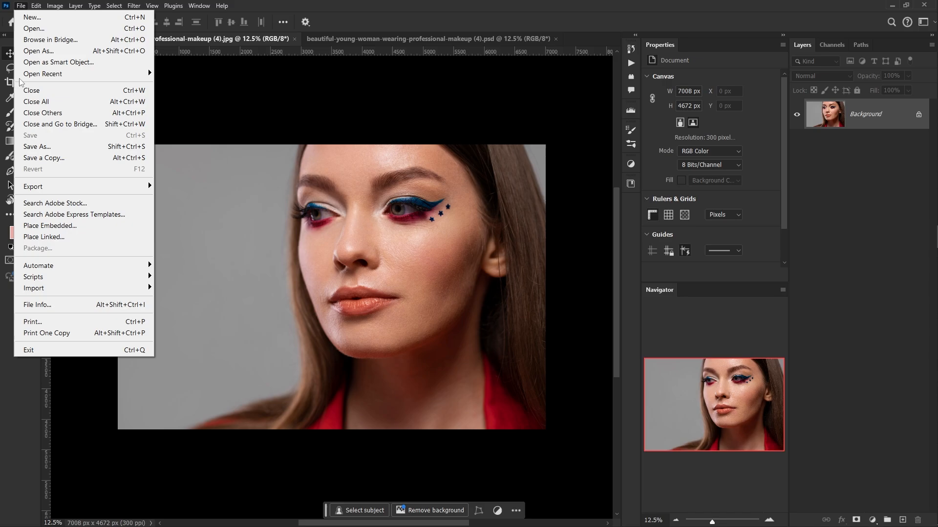
click(53, 227)
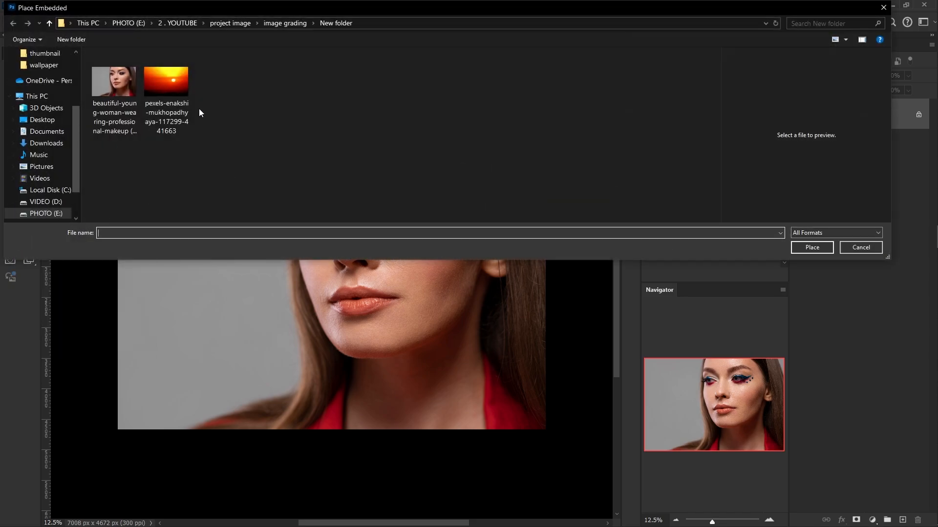
click(168, 82)
click(813, 246)
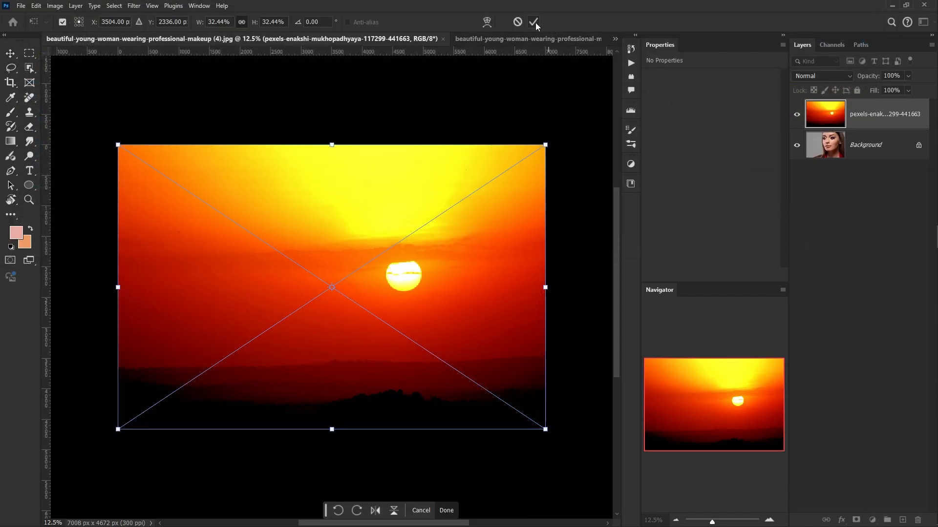
click(535, 23)
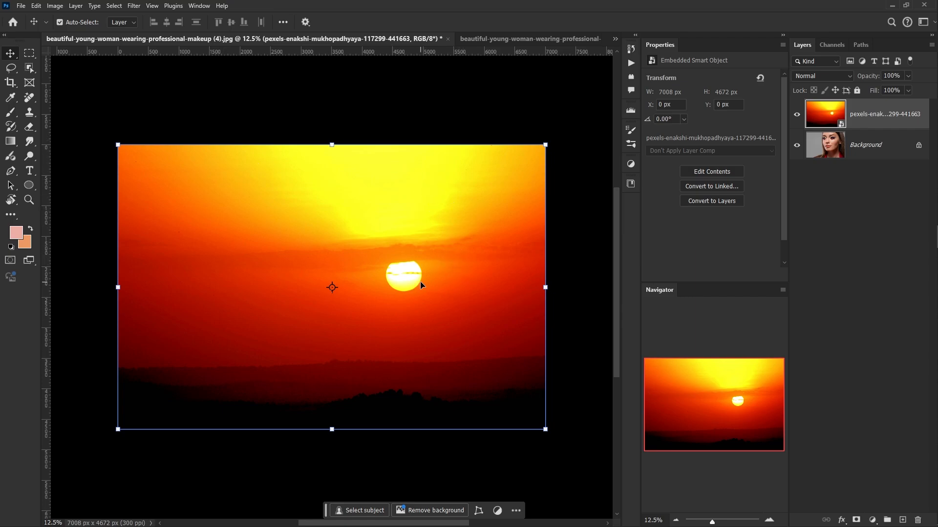
- Apply a Gaussian Blur with a radius of about 700 pixels to the sunset layer
click(134, 5)
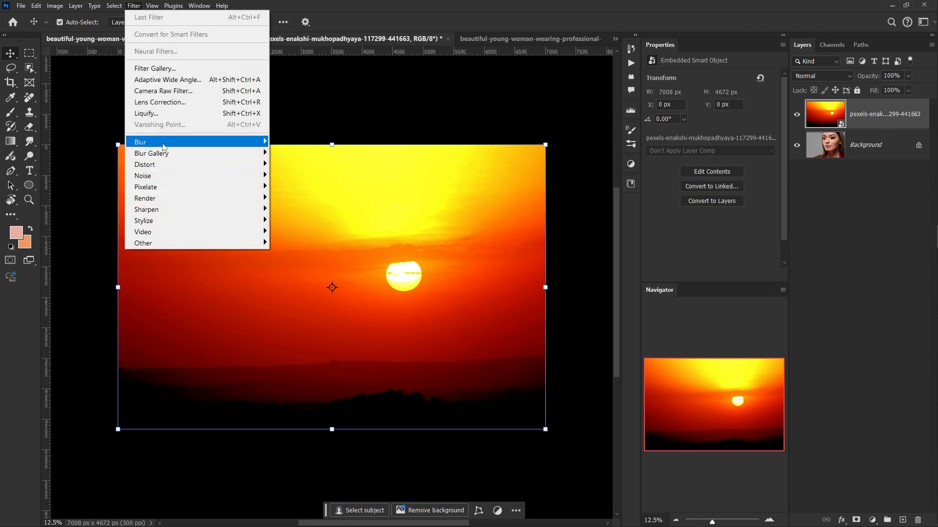
mouse_move(162, 142)
click(306, 188)
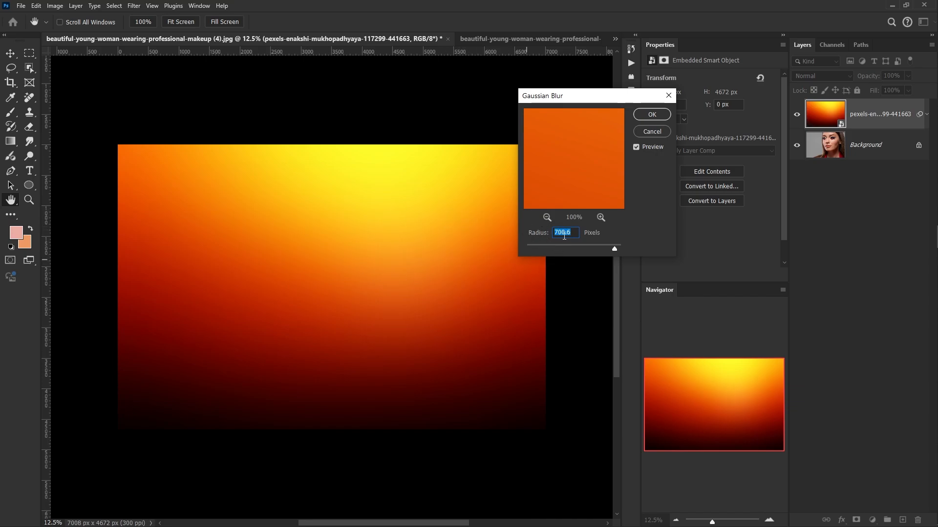
mouse_move(614, 248)
mouse_down()
mouse_move(601, 251)
mouse_move(615, 249)
mouse_up()
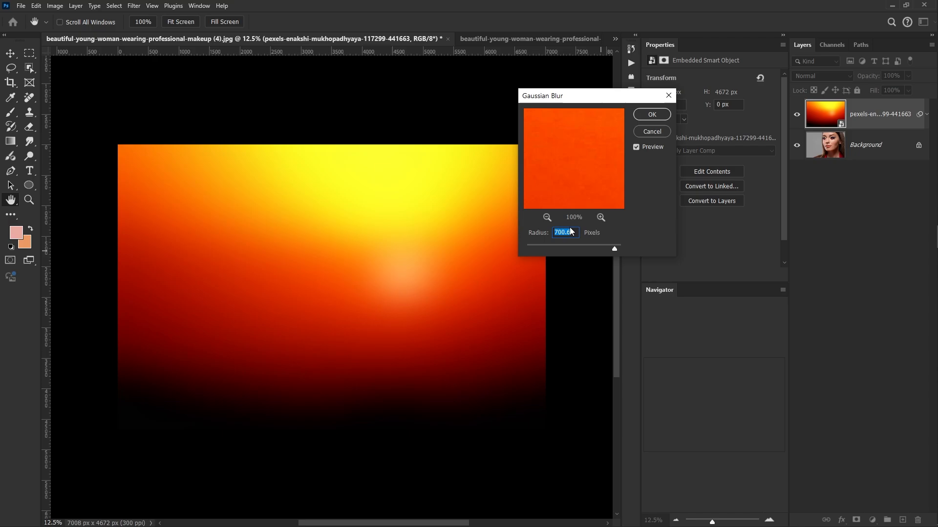
click(656, 114)
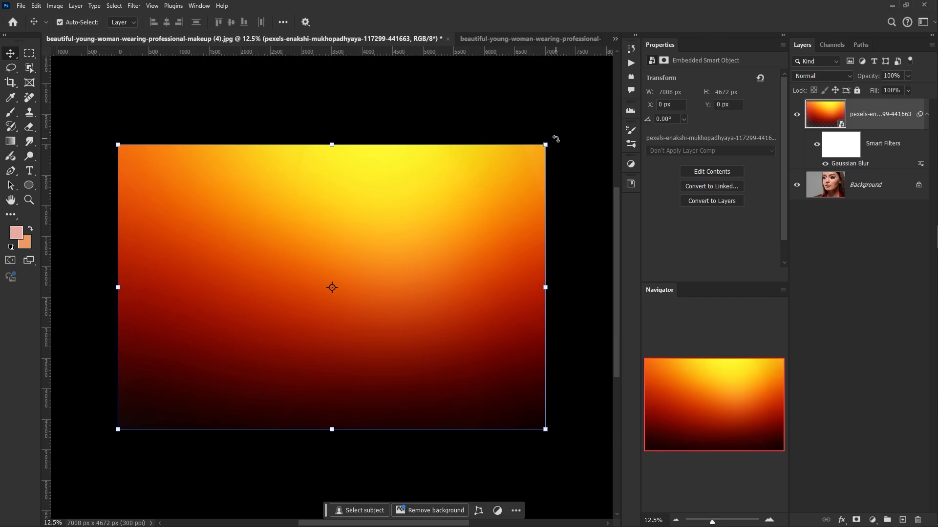
- Rotate the sunset layer to about -158° and shift it toward the upper-left part of the portrait
click(548, 144)
click(477, 205)
drag(548, 147, 117, 333)
drag(237, 271, 135, 182)
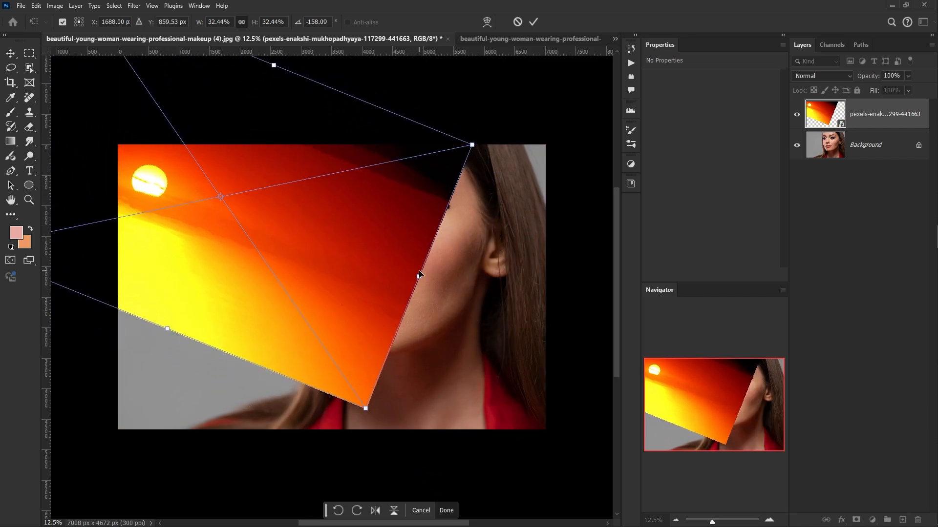
- Stretch the rotated sunset layer to about 46.4% width and 77.1% height and move it over the canvas
drag(419, 276, 589, 345)
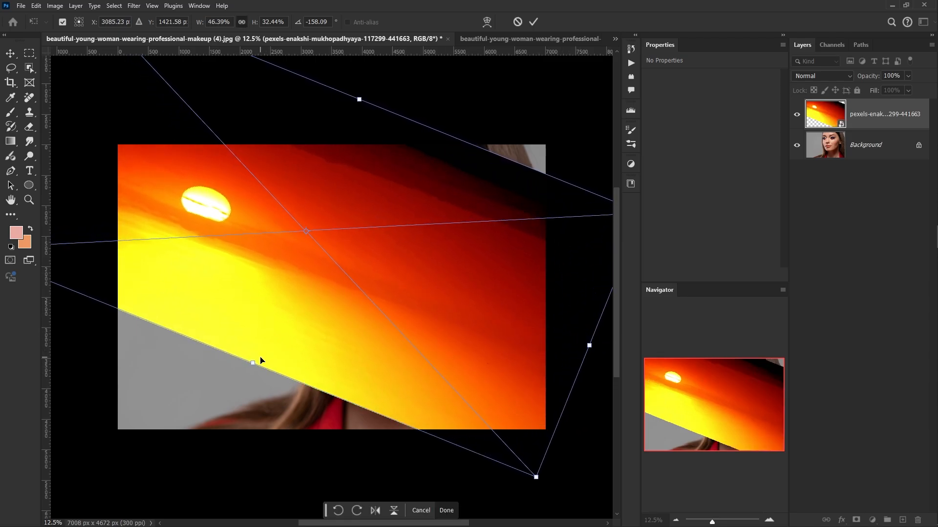
drag(252, 364, 177, 463)
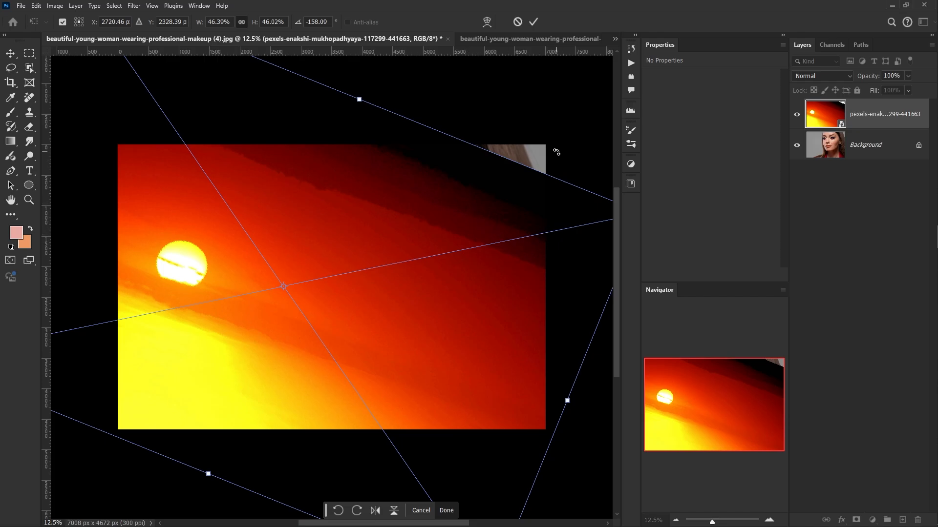
drag(358, 101, 410, 157)
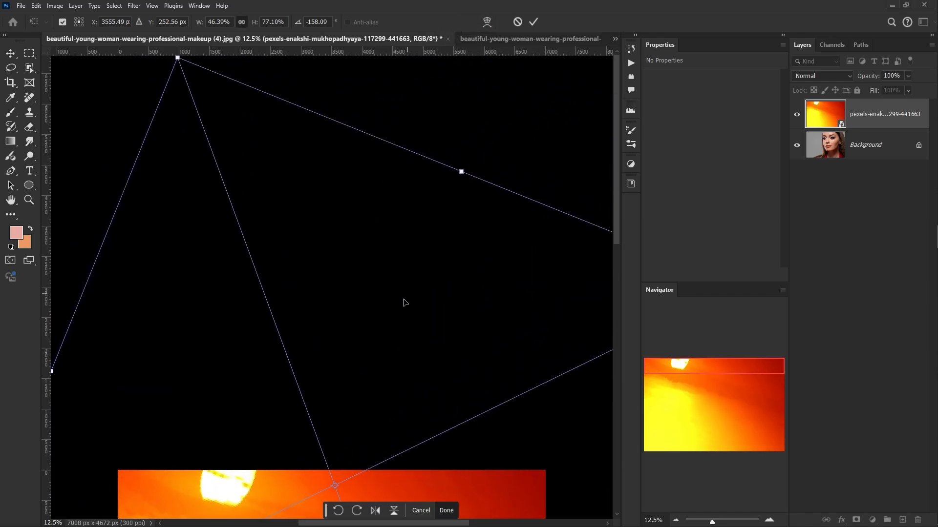
key(space)
drag(400, 311, 450, 98)
drag(372, 307, 377, 255)
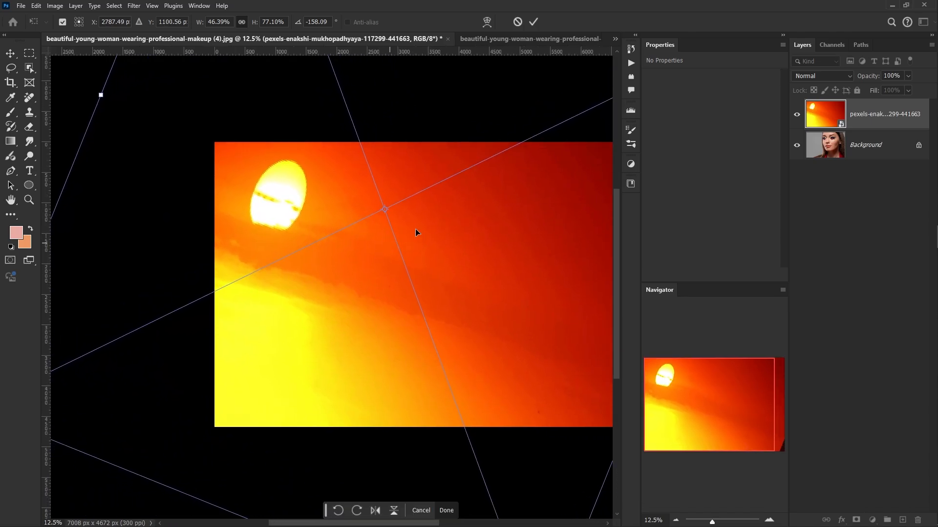
click(534, 22)
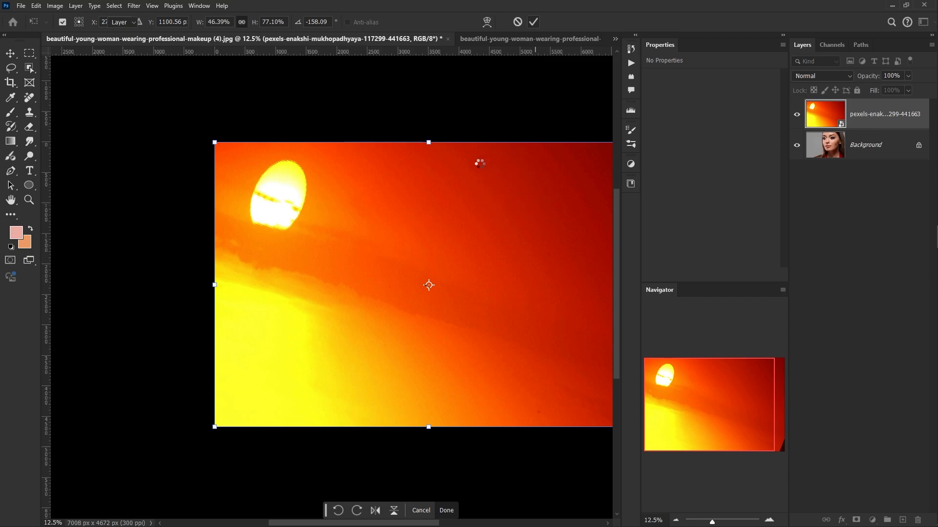
- Transform the sunset layer again, moving it down and right to about X 3163 px, Y 1392 px to cover the whole portrait
drag(508, 264, 419, 254)
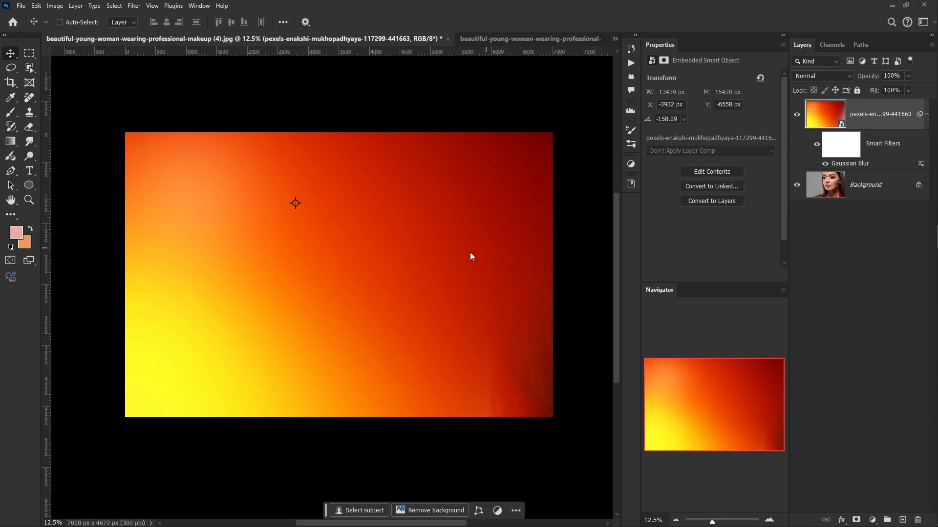
key(ctrl+t)
key(Return)
drag(384, 256, 411, 274)
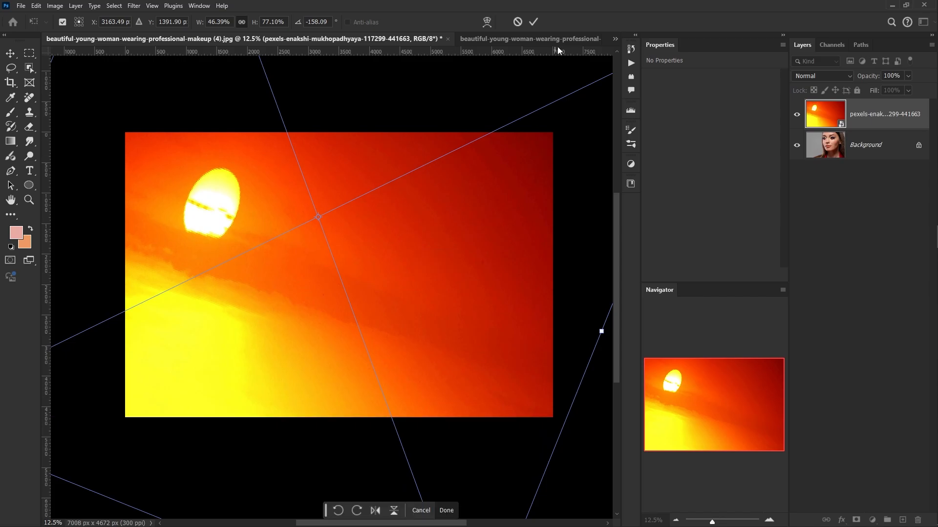
click(532, 23)
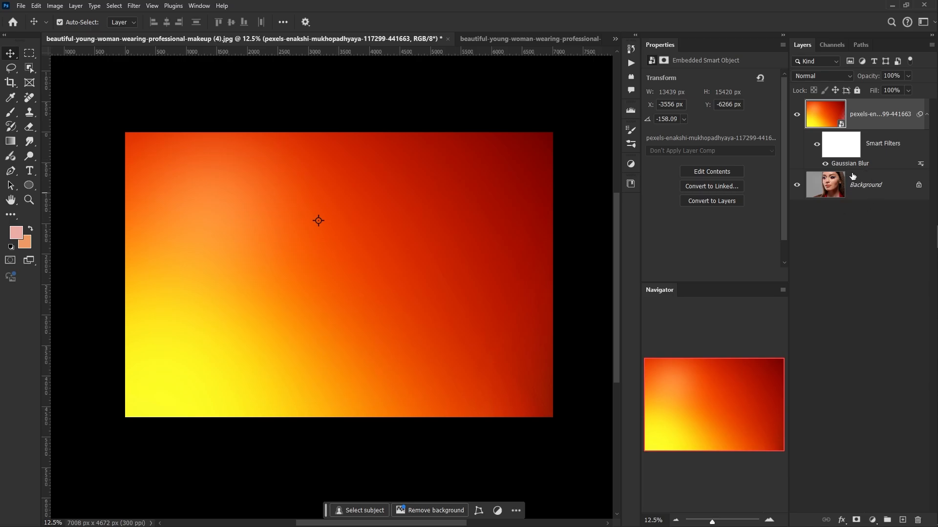
- Set the blurred sunset layer's blend mode to Soft Light
click(830, 78)
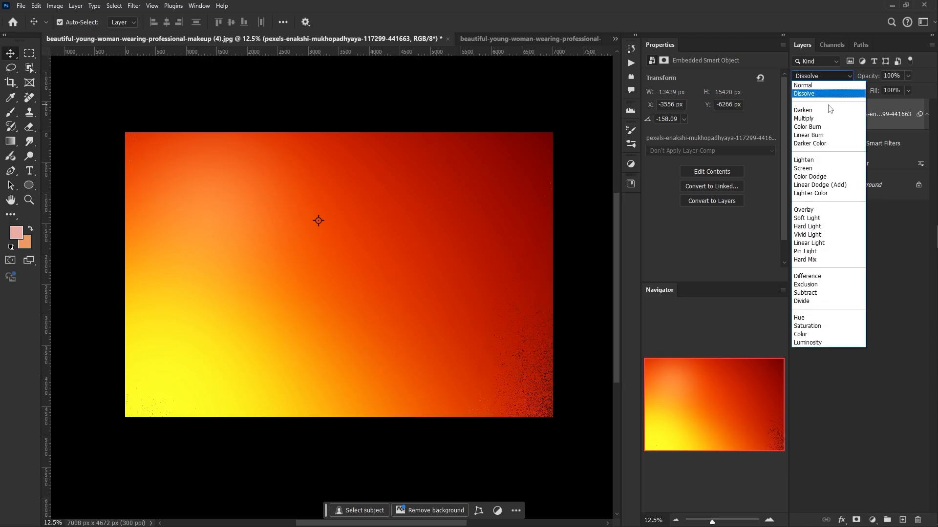
click(818, 220)
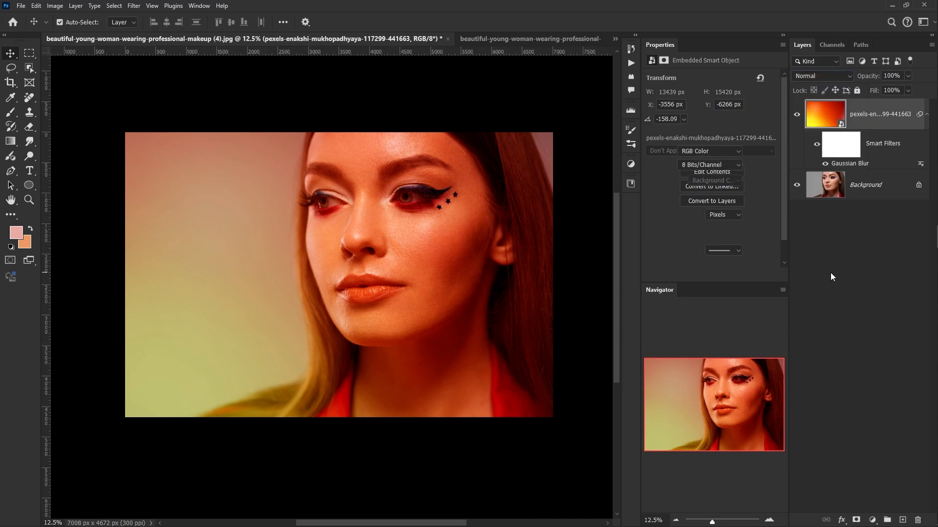
click(806, 287)
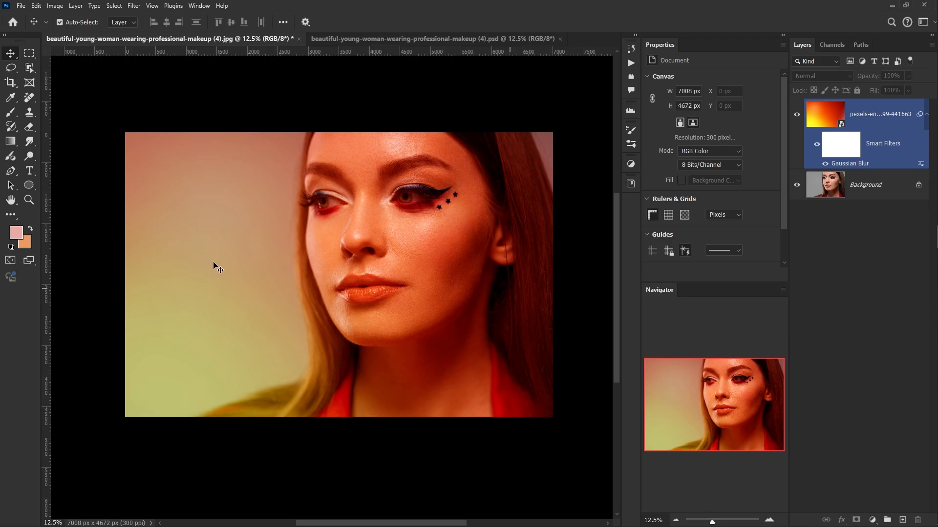
- Duplicate the blurred sunset layer with its smart filter
click(792, 260)
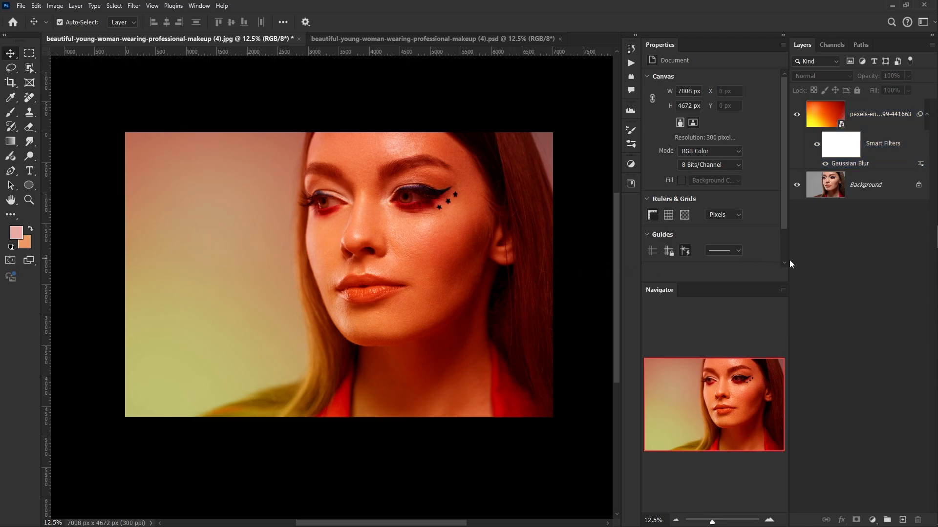
click(891, 146)
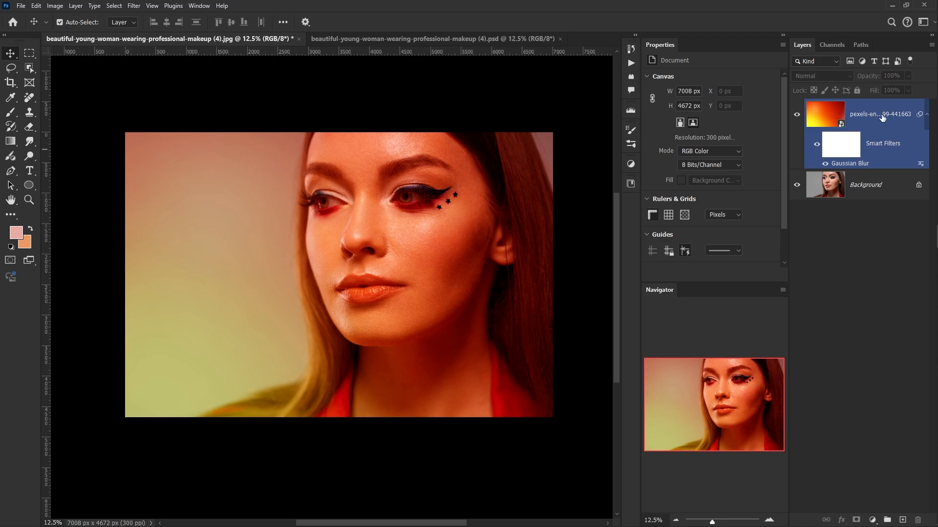
key(ctrl+j)
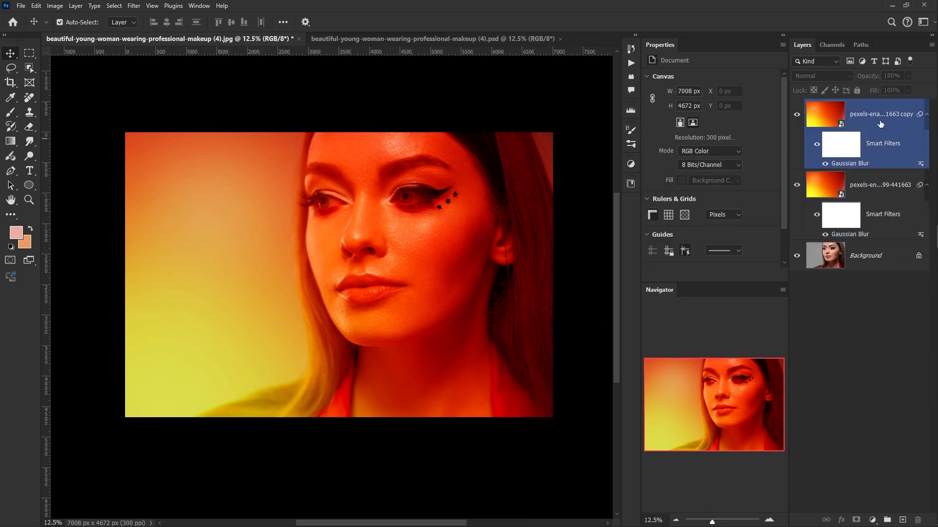
- Add a layer mask to the sunset copy and paint black with a large soft brush over the woman's face and hair
click(856, 520)
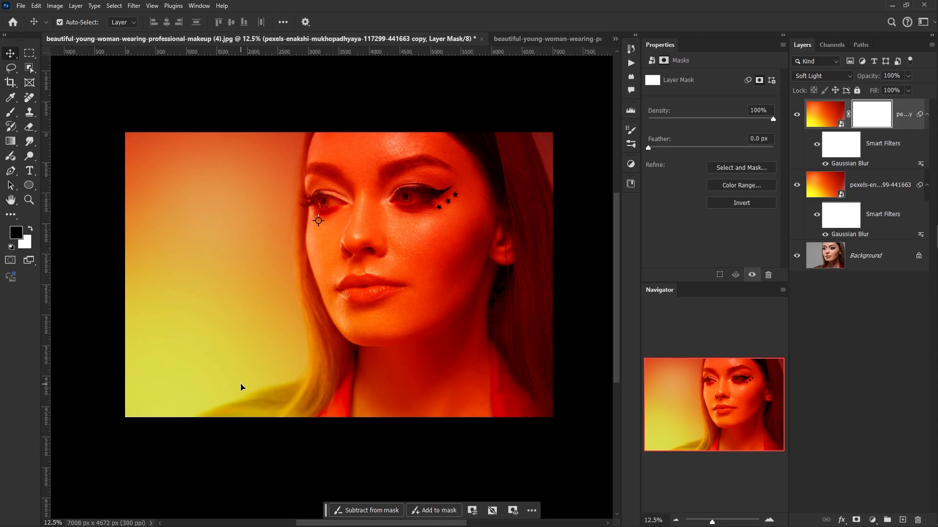
click(11, 112)
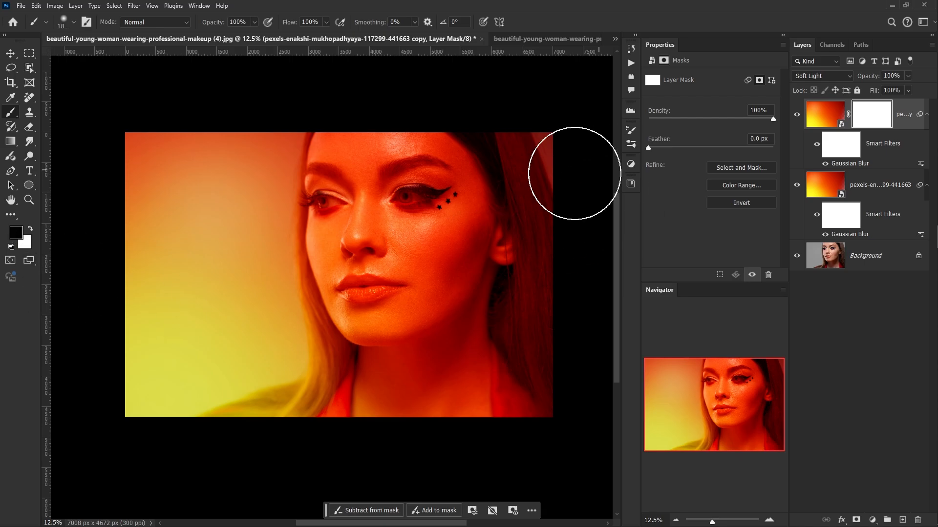
mouse_move(437, 198)
mouse_down()
mouse_move(382, 311)
mouse_move(433, 198)
mouse_move(427, 288)
mouse_move(405, 261)
mouse_move(390, 182)
mouse_move(375, 169)
mouse_move(359, 178)
mouse_move(362, 165)
mouse_move(413, 271)
mouse_move(398, 316)
mouse_move(447, 282)
mouse_move(458, 291)
mouse_move(434, 408)
mouse_move(399, 357)
mouse_move(395, 399)
mouse_move(441, 397)
mouse_move(467, 284)
mouse_move(436, 218)
mouse_move(387, 218)
mouse_move(370, 204)
mouse_move(384, 368)
mouse_move(353, 437)
mouse_move(381, 424)
mouse_move(423, 428)
mouse_move(463, 391)
mouse_move(490, 380)
mouse_move(511, 407)
mouse_move(504, 204)
mouse_move(484, 154)
mouse_move(499, 214)
mouse_move(438, 379)
mouse_up()
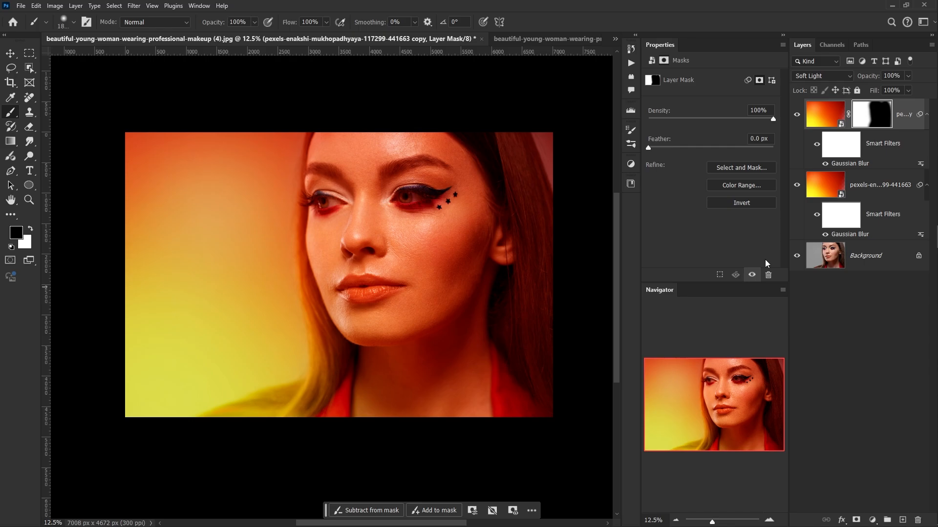
- Delete the masked sunset copy, leaving the original sunset layer above the background
click(849, 349)
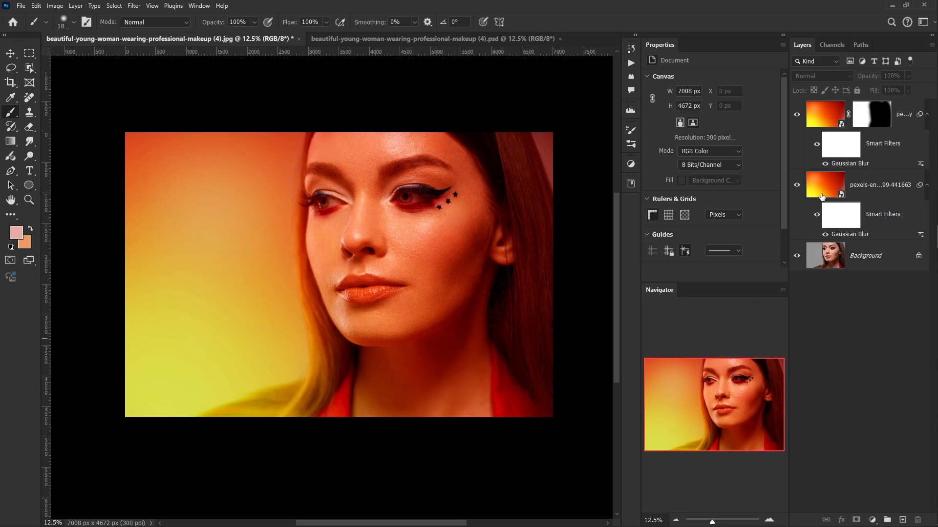
click(872, 183)
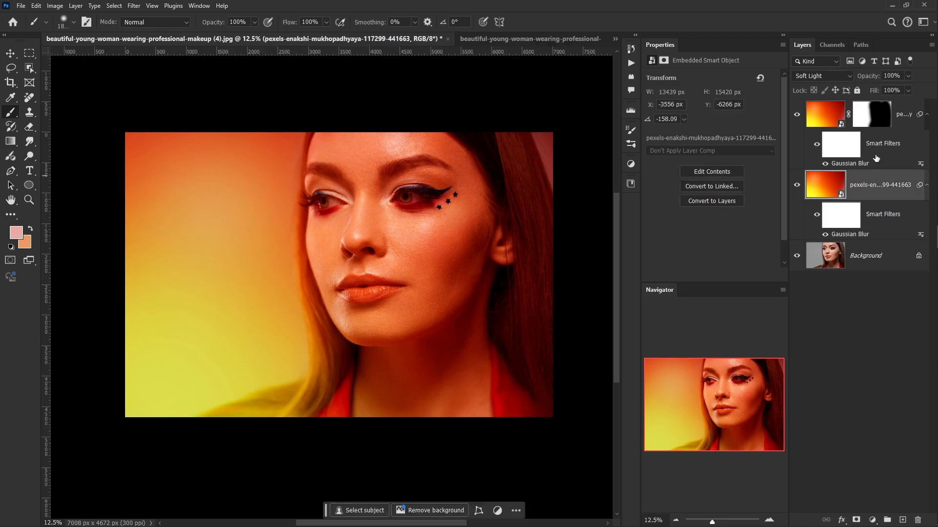
click(903, 114)
key(Delete)
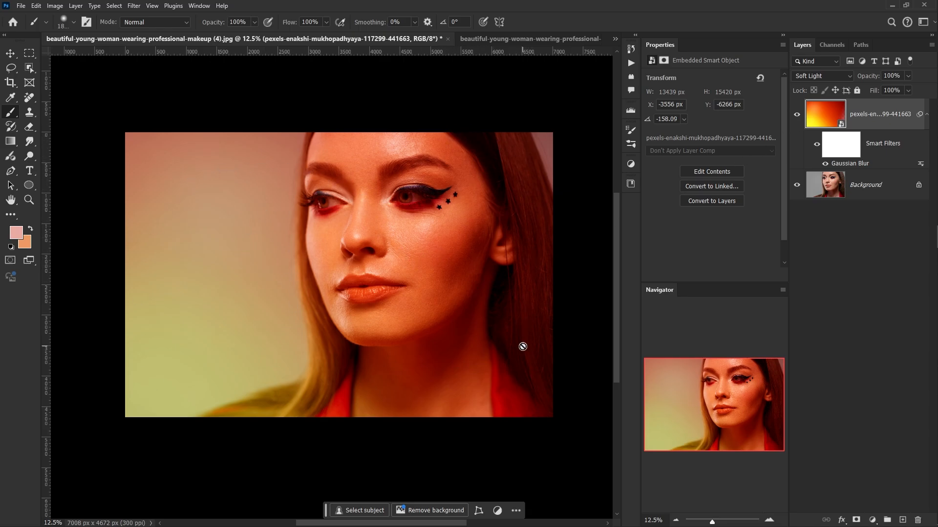
- Split the sunset layer's Blend If shadow slider for the Underlying Layer to 71 / 165 and apply the layer style
double_click(871, 126)
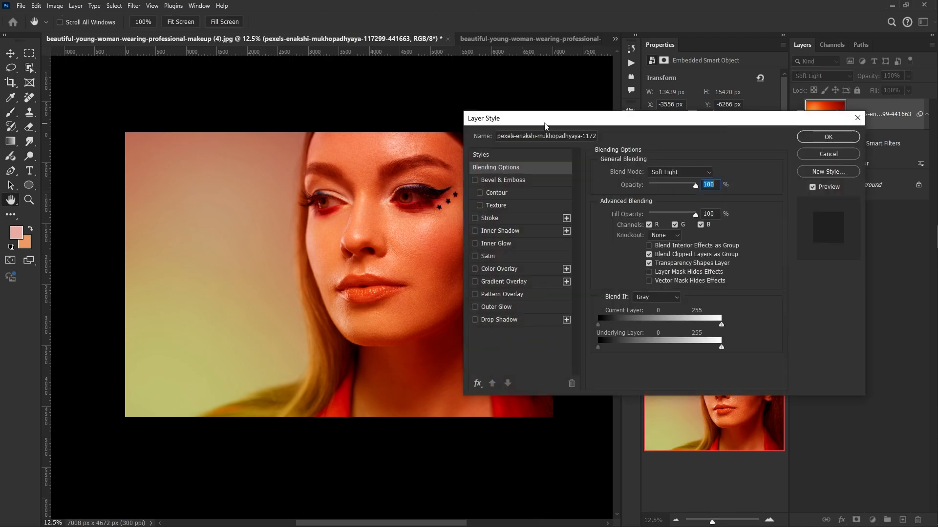
drag(545, 123, 550, 71)
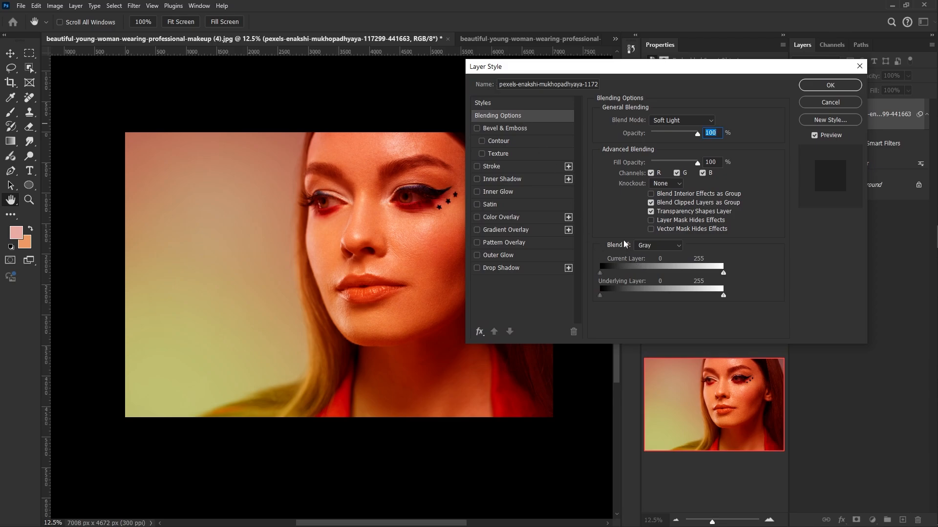
drag(628, 64, 665, 38)
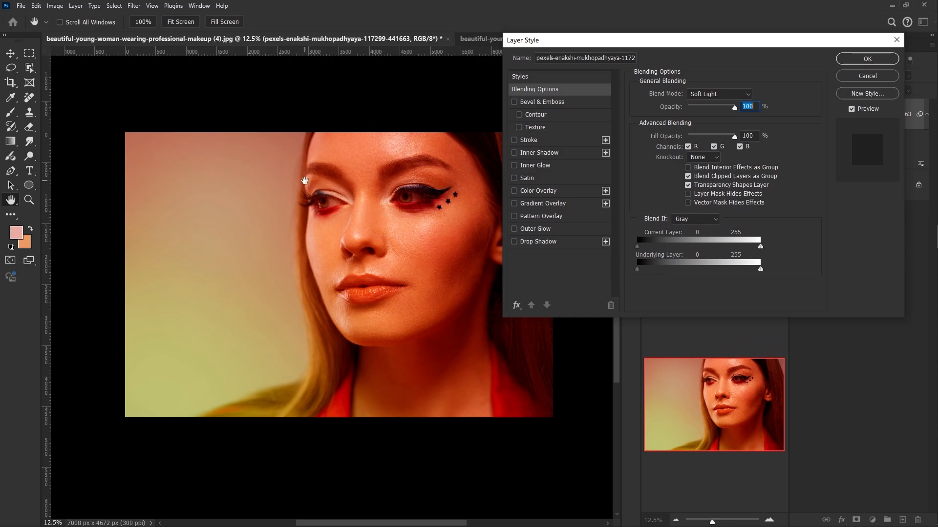
drag(677, 44, 557, 53)
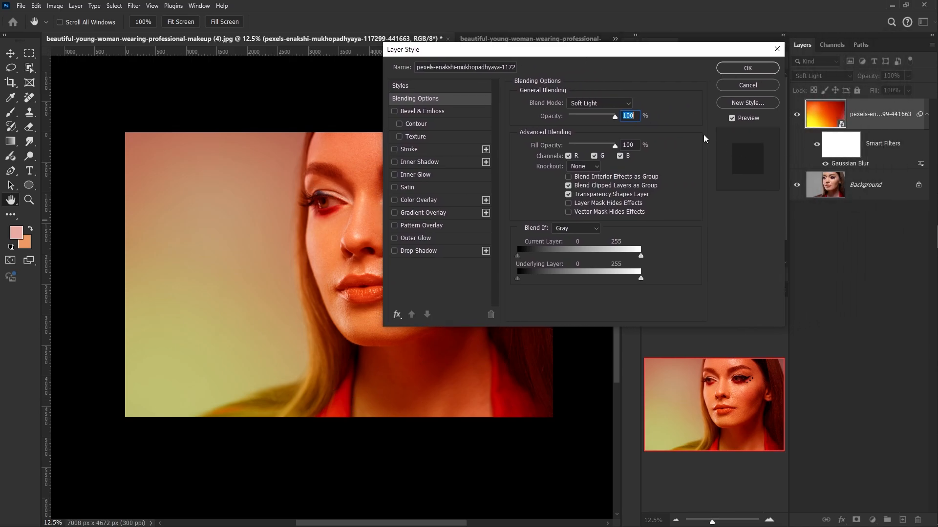
drag(558, 60, 666, 56)
drag(629, 274, 661, 274)
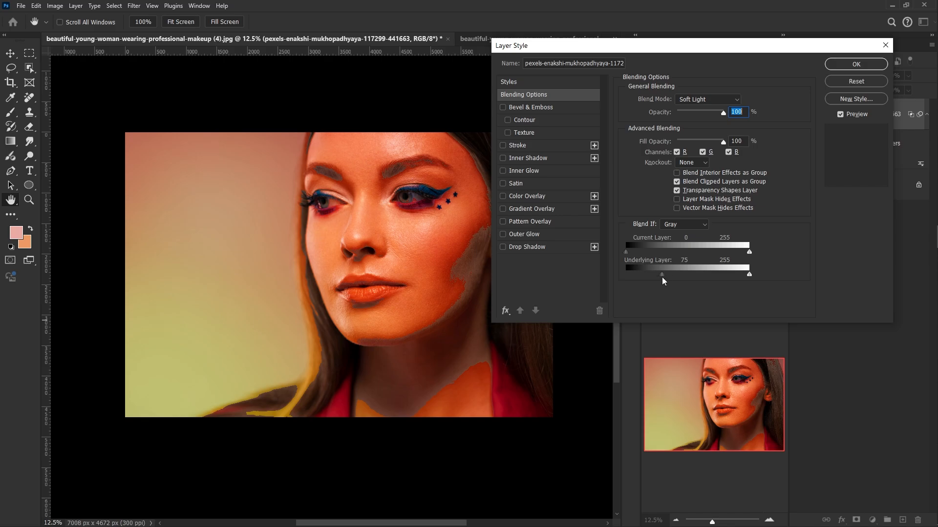
alt+drag(662, 275, 667, 275)
drag(668, 276, 707, 276)
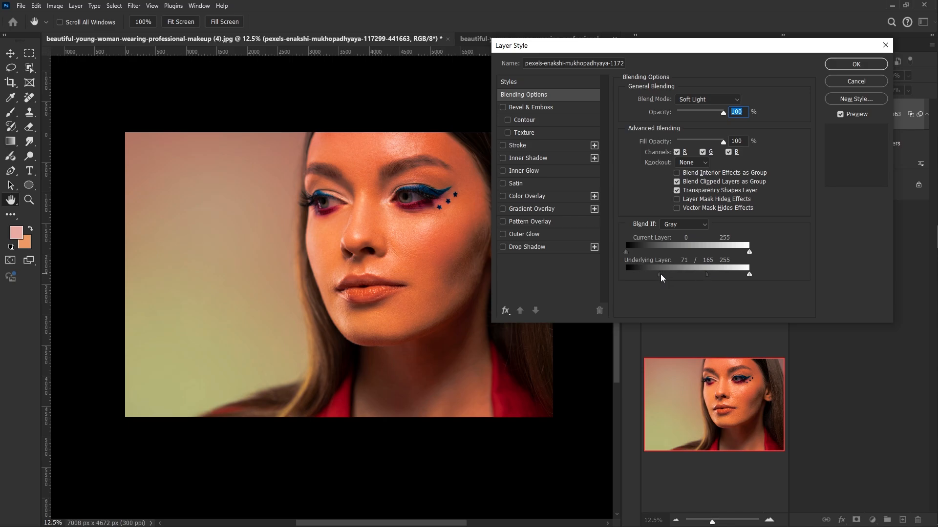
click(855, 64)
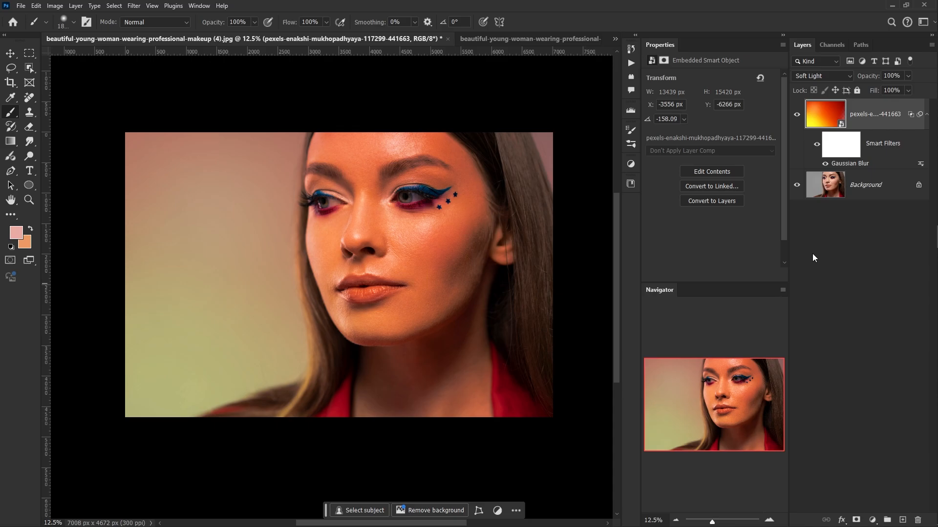
- Duplicate the sunset layer and mask the copy, painting black with a large soft brush over the woman's face, neck and hair
key(ctrl+j)
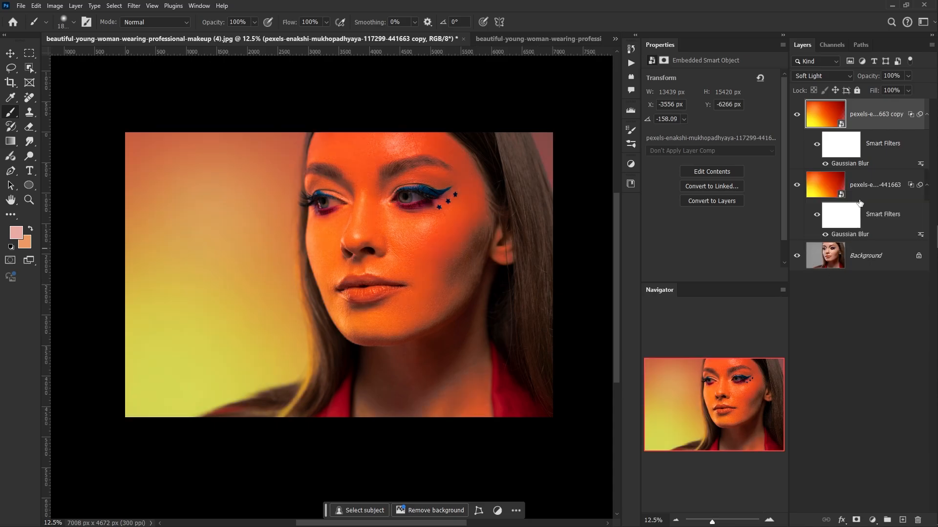
click(855, 519)
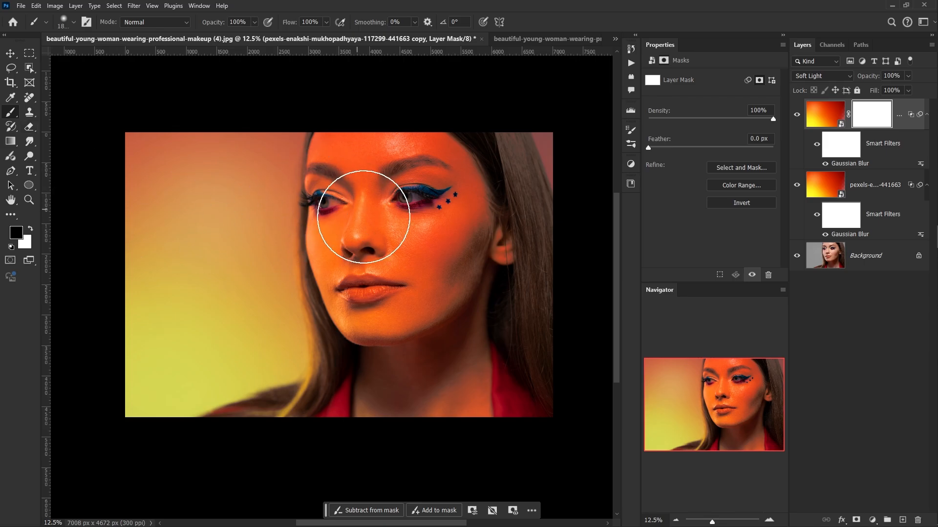
drag(356, 241, 376, 177)
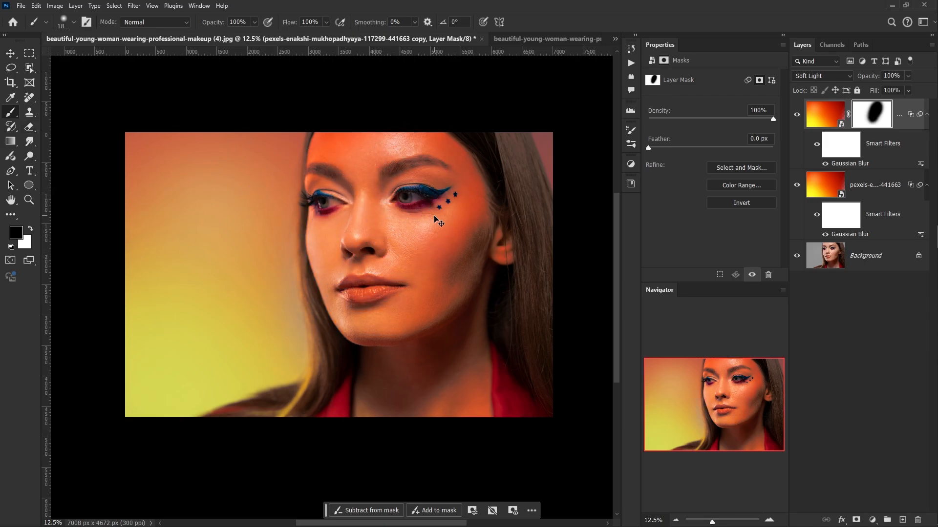
key(ctrl+z)
mouse_move(409, 252)
mouse_down()
mouse_move(383, 252)
mouse_move(363, 184)
mouse_move(381, 321)
mouse_up()
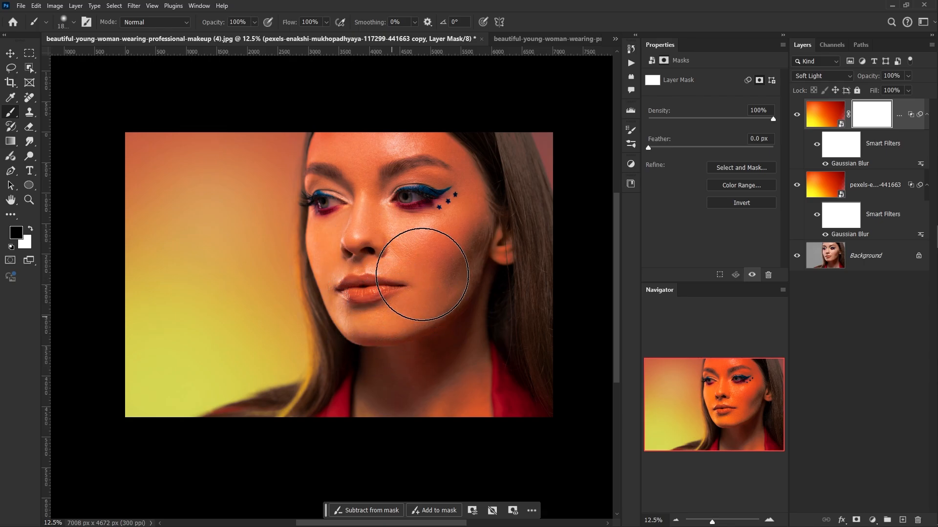
mouse_move(443, 409)
mouse_down()
mouse_move(387, 303)
mouse_move(444, 226)
mouse_move(381, 121)
mouse_move(425, 156)
mouse_move(357, 161)
mouse_move(368, 283)
mouse_move(384, 287)
mouse_up()
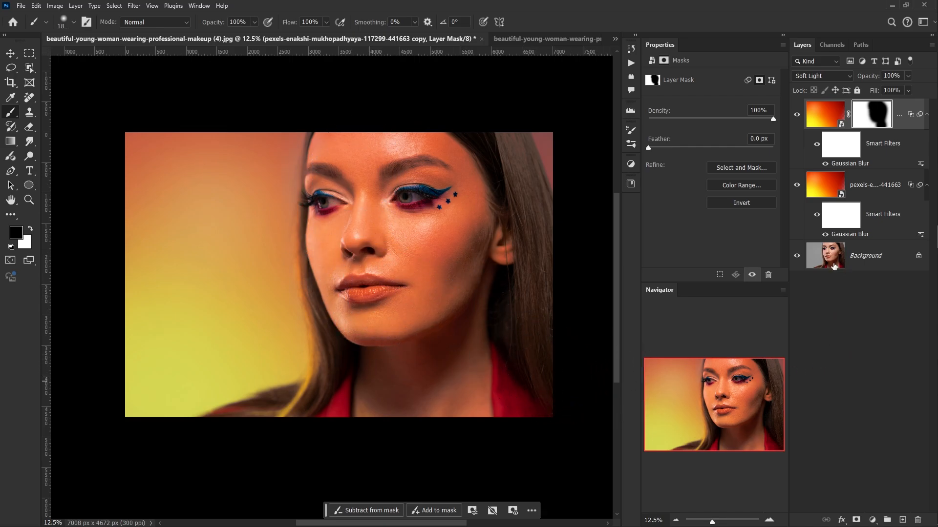
alt+click(796, 257)
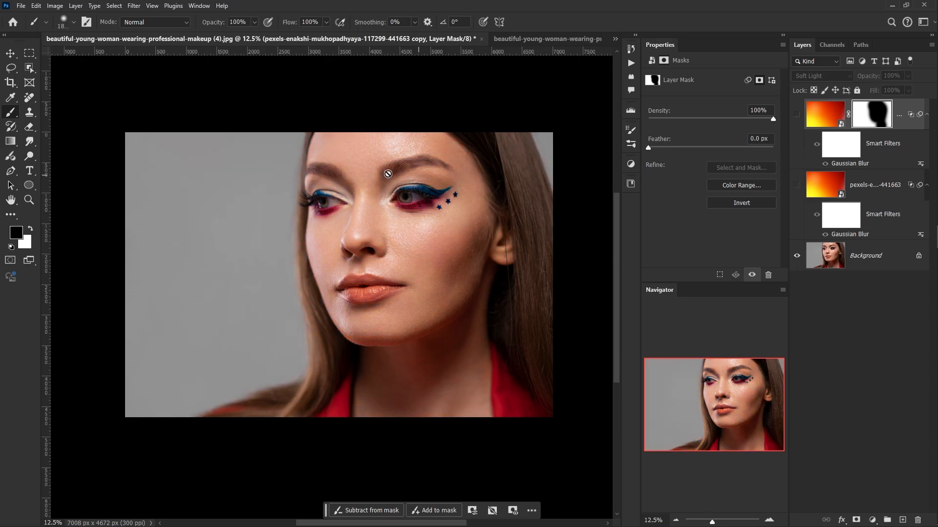
alt+click(796, 255)
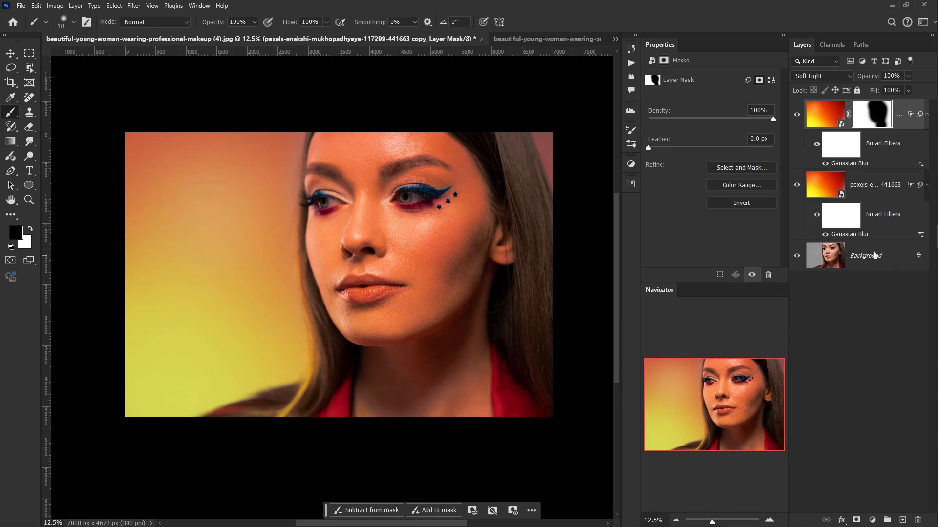
- Copy the woman from the Background onto a new layer using Select Subject, and move that layer above both sunset layers
click(854, 262)
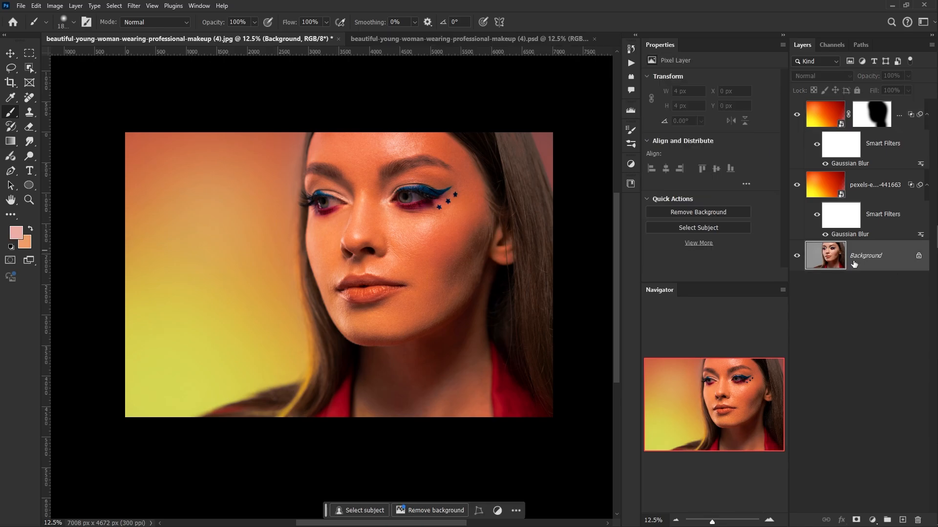
click(30, 53)
click(30, 69)
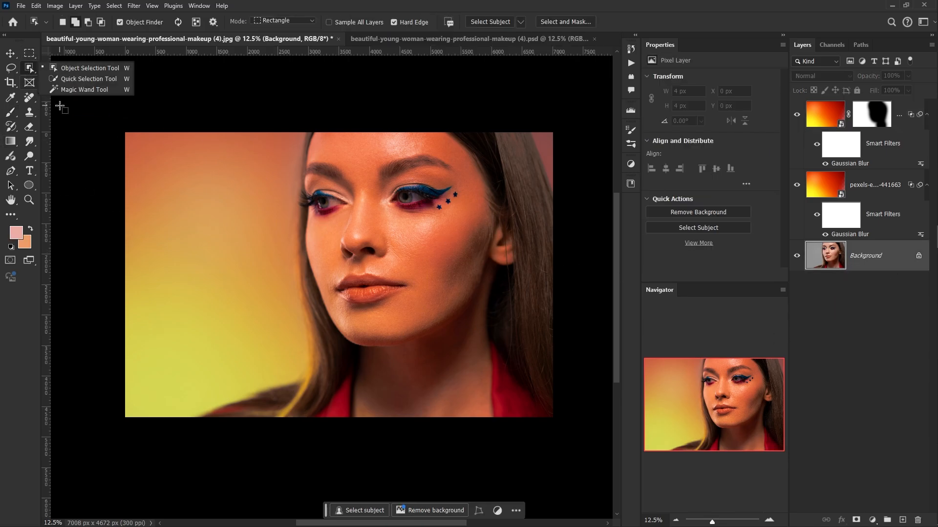
click(492, 22)
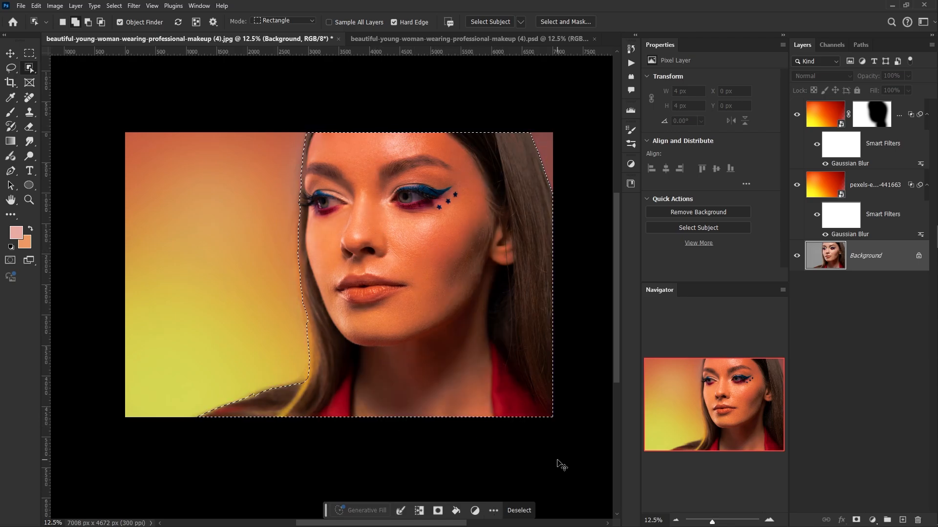
key(ctrl+j)
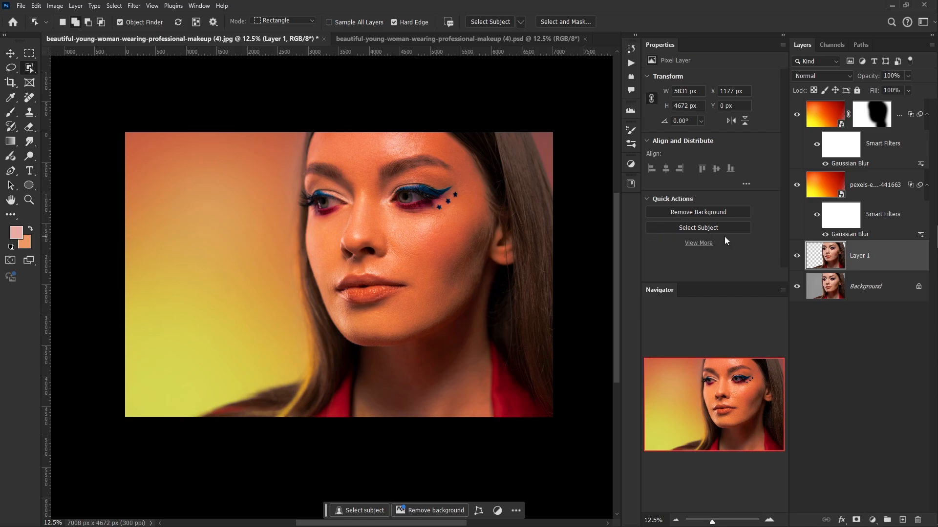
drag(869, 259, 909, 92)
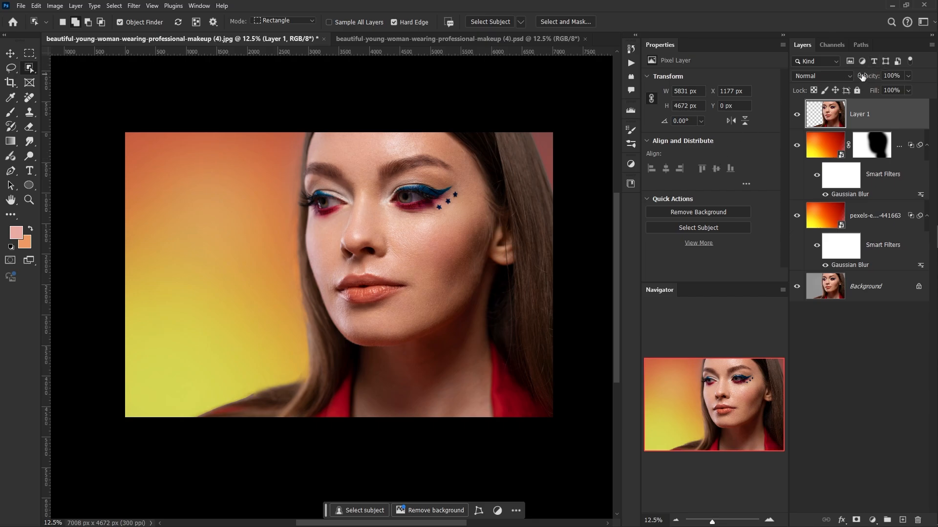
- Lower the woman cutout layer's opacity to 32%, set its blend mode to Color and fine-tune the opacity
drag(869, 76, 834, 71)
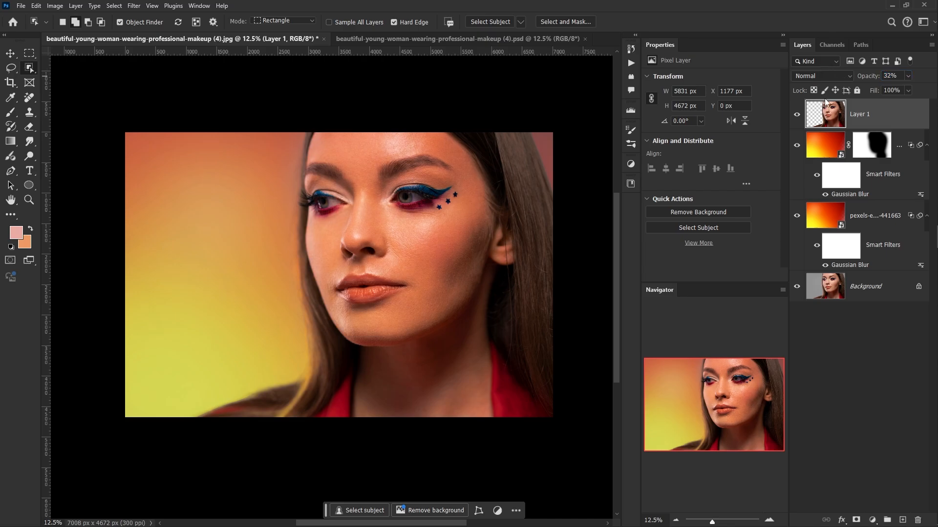
click(834, 77)
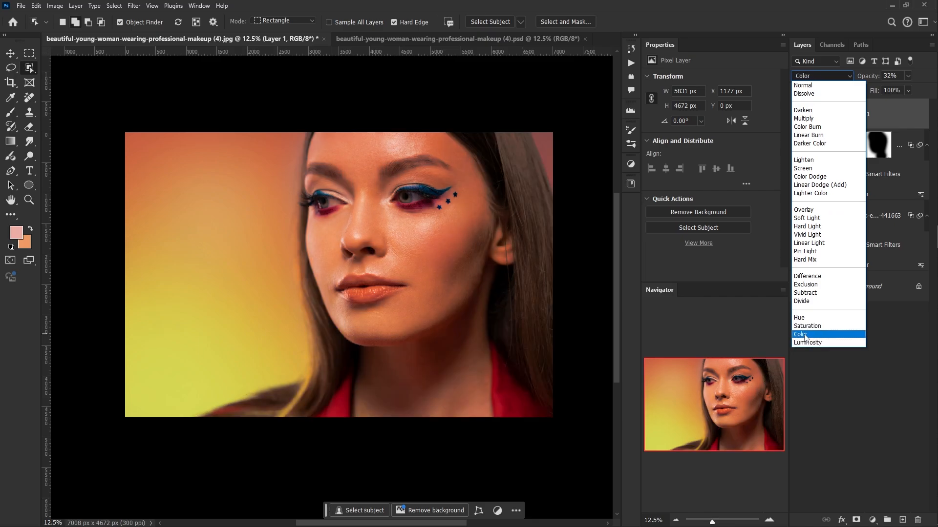
click(803, 338)
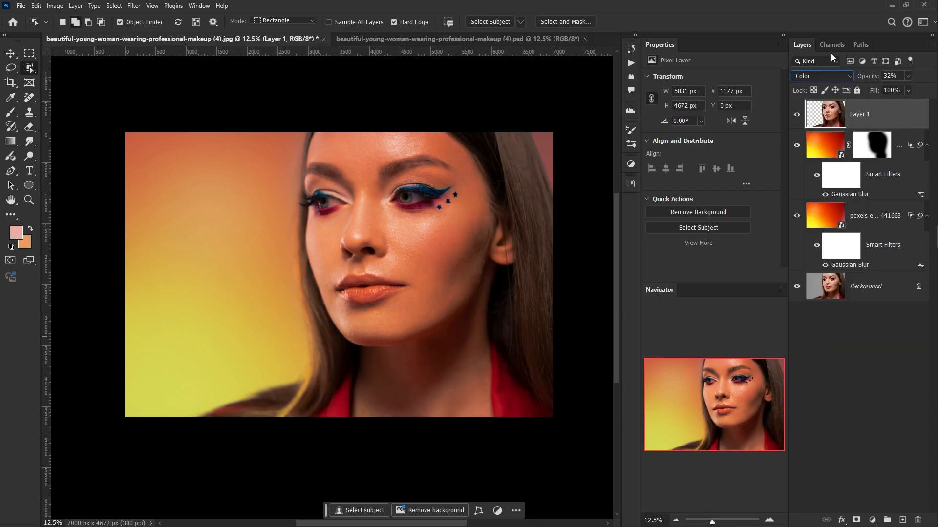
mouse_move(868, 82)
mouse_down()
mouse_move(881, 81)
mouse_move(871, 84)
mouse_up()
click(831, 365)
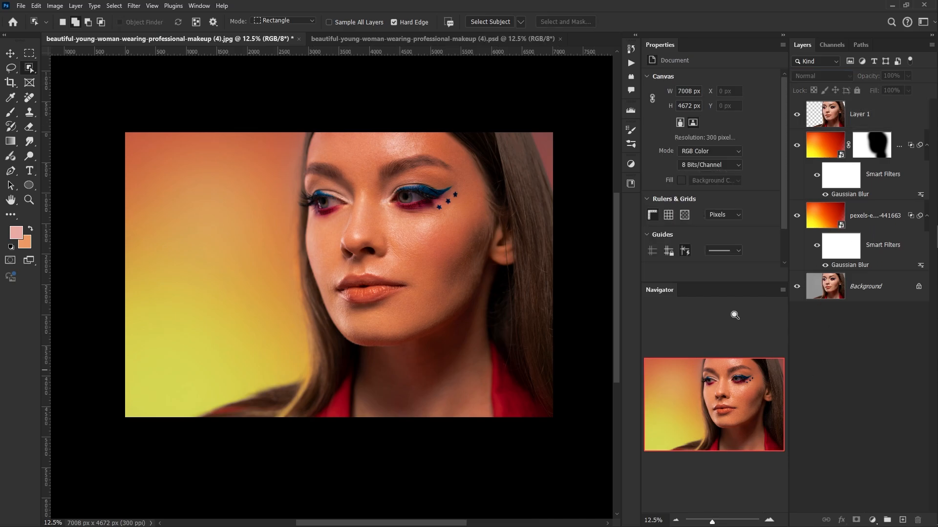
- Compare the graded portrait with the original by toggling all layers above the Background off and on
scroll(734, 318, up, 1)
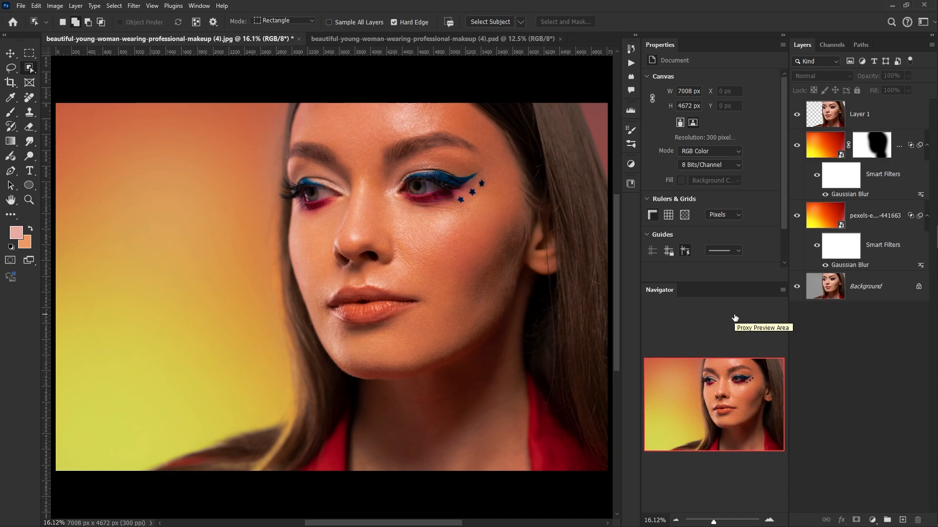
alt+click(796, 288)
alt+click(796, 288)
- In the finished .psd version, expand the extra work group and examine the effects of its lips fix, eye fix and face highlight groups
click(393, 38)
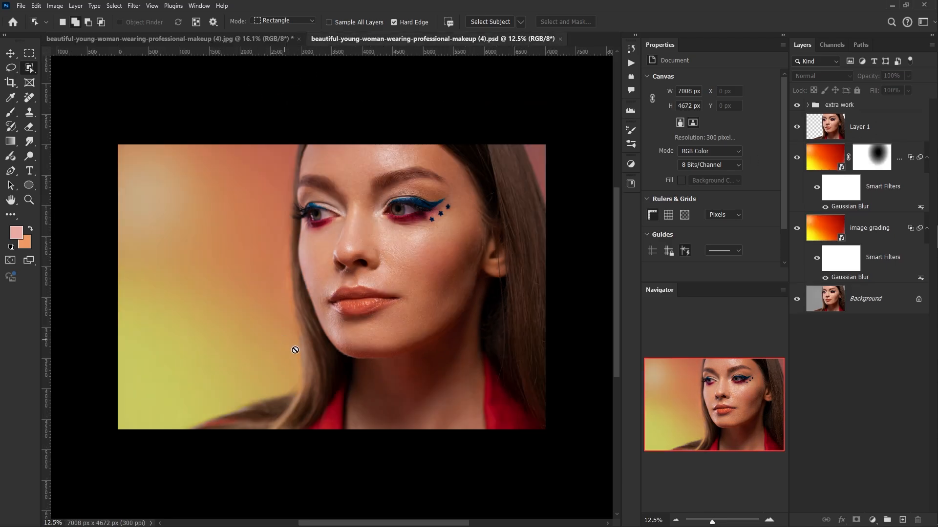
click(811, 106)
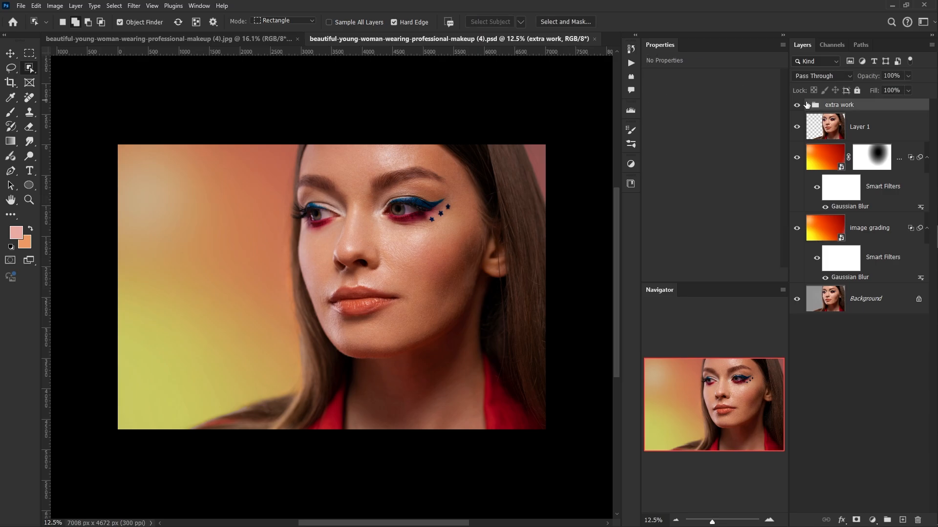
click(807, 105)
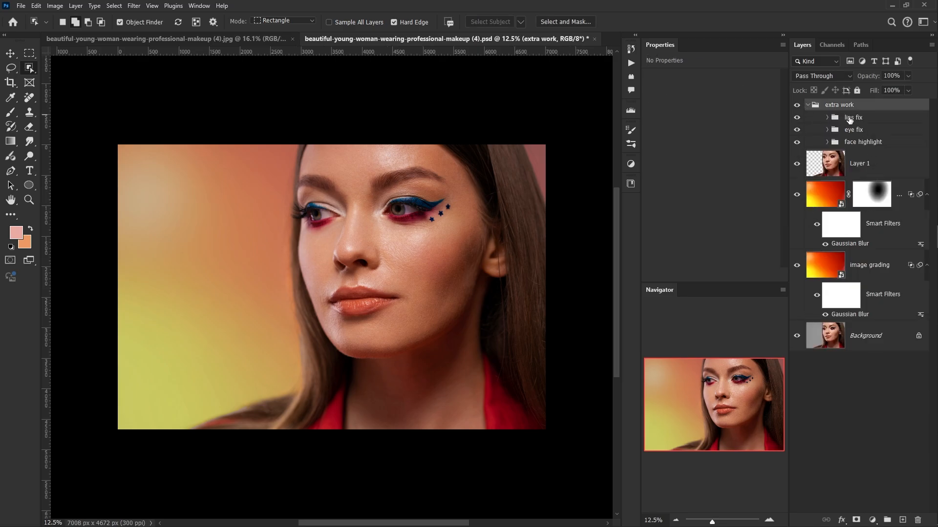
click(797, 118)
click(796, 118)
click(794, 119)
click(796, 121)
click(796, 131)
click(797, 131)
click(797, 142)
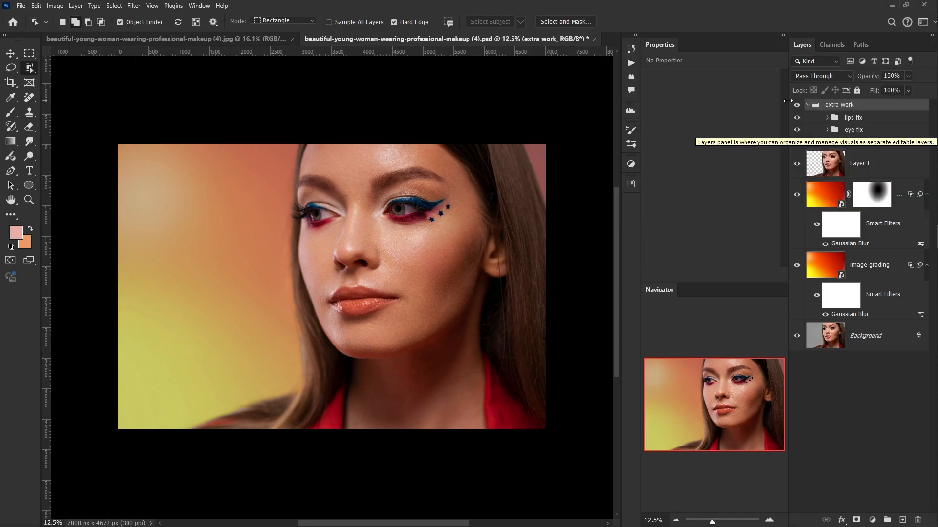
click(135, 39)
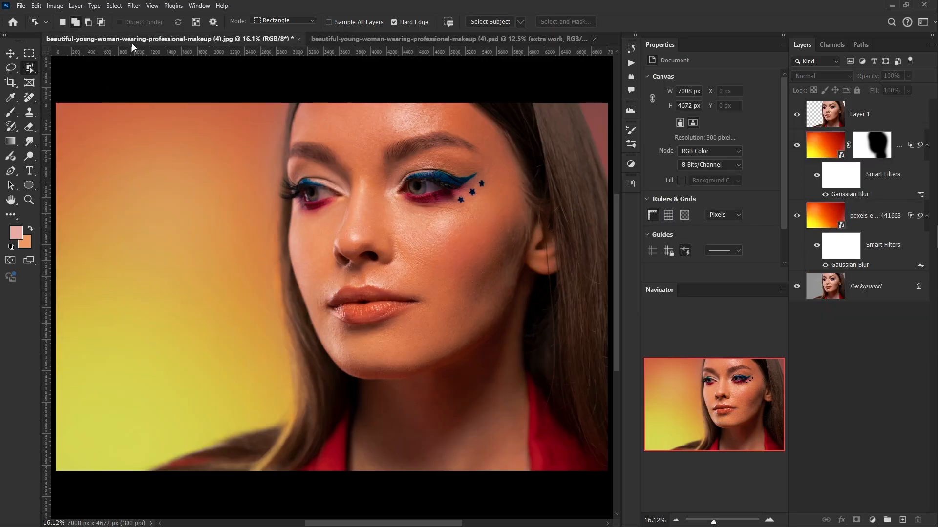